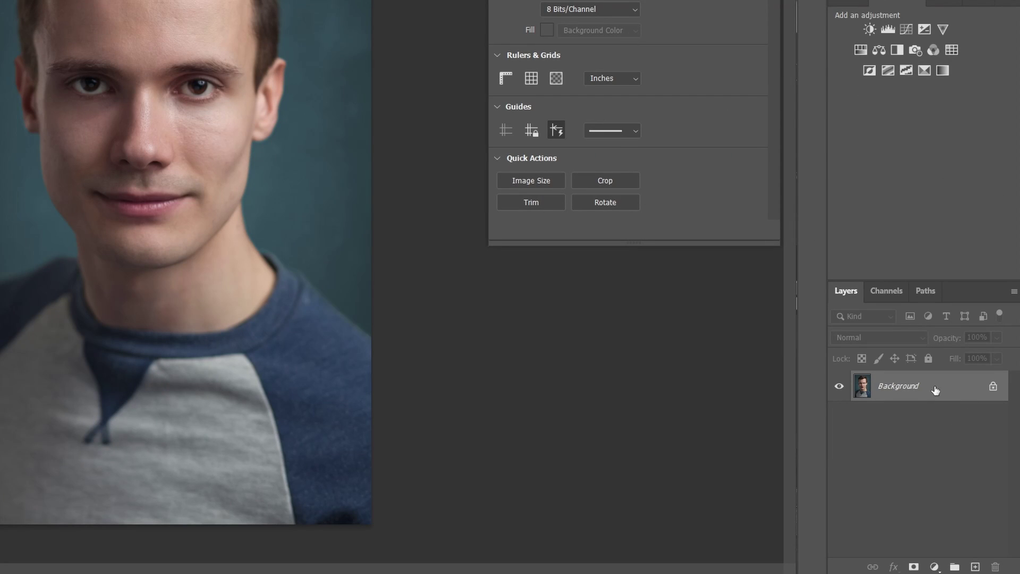
# - Duplicate the Background layer and desaturate the copy to black and white
pyautogui.rightClick(935, 390)
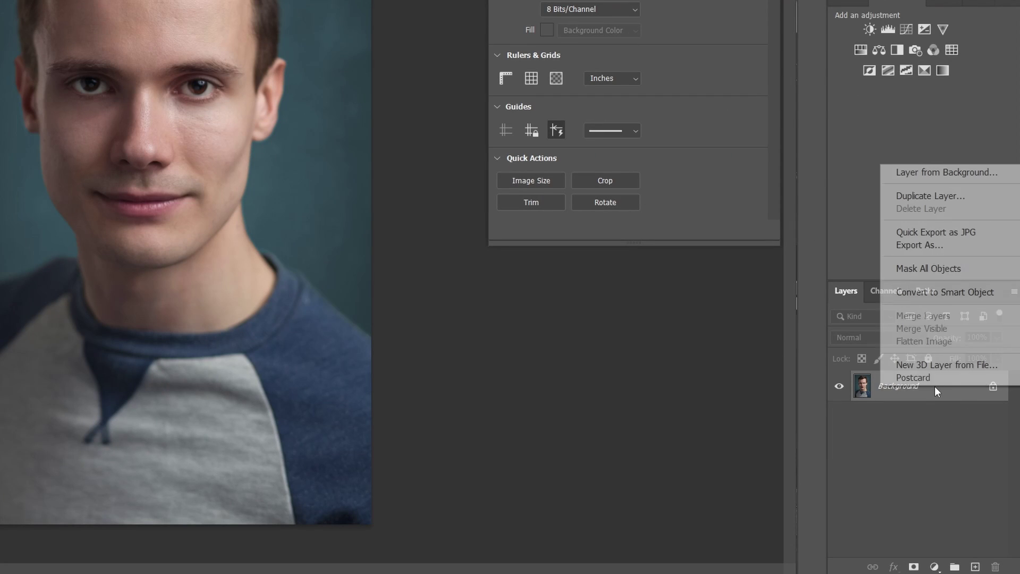
pyautogui.click(904, 195)
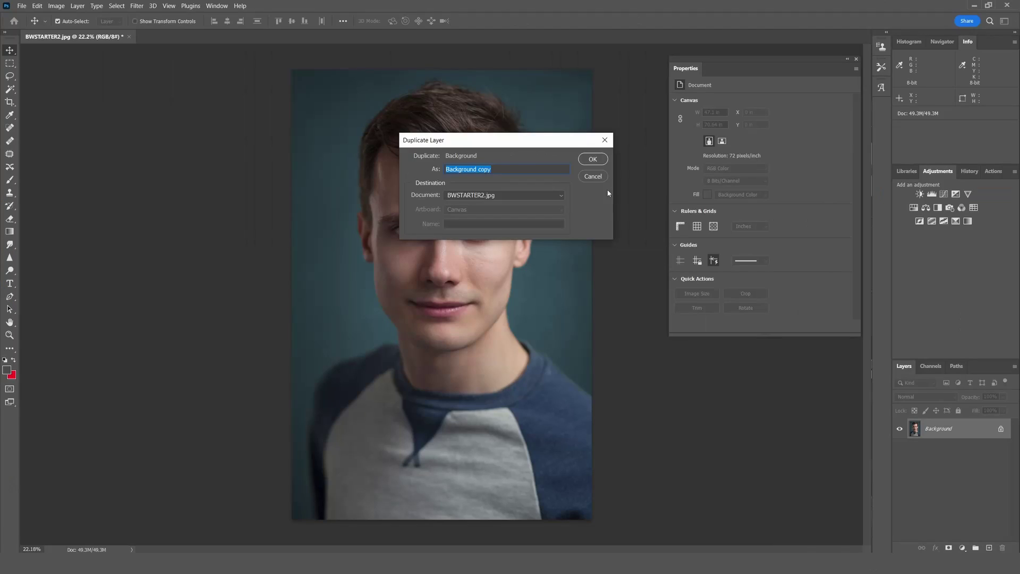
pyautogui.click(595, 159)
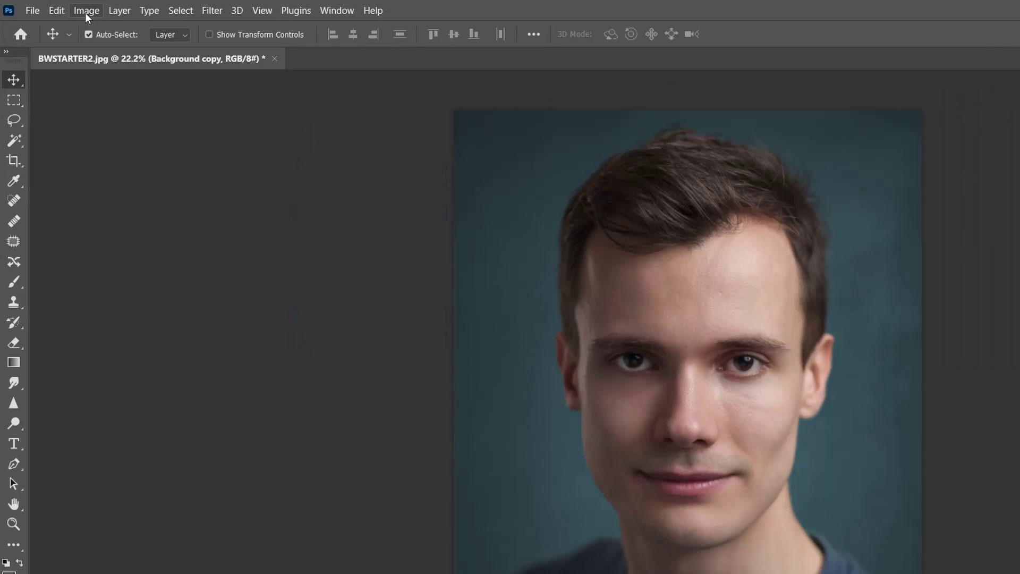
pyautogui.click(85, 10)
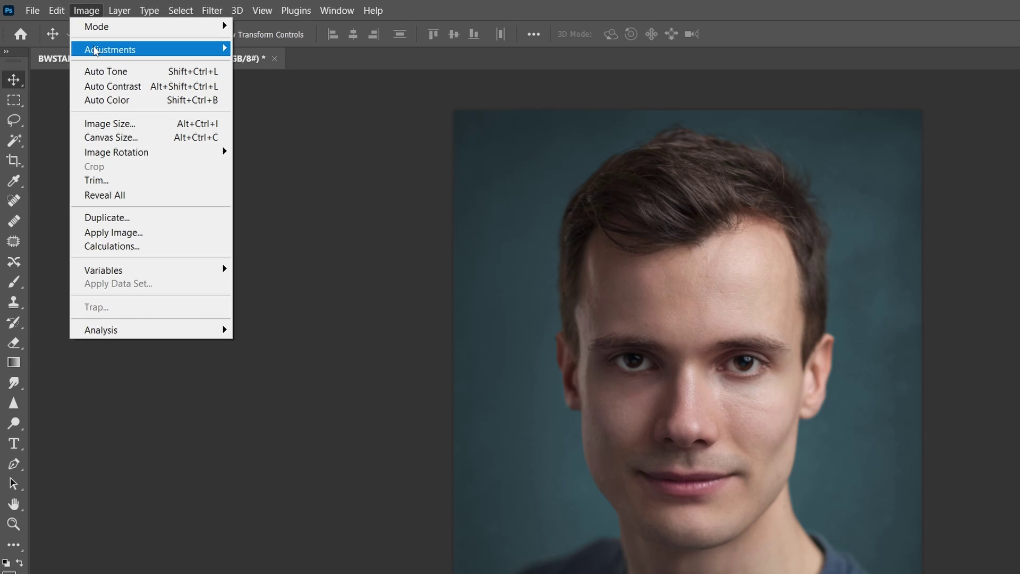
pyautogui.moveTo(160, 49)
pyautogui.click(297, 341)
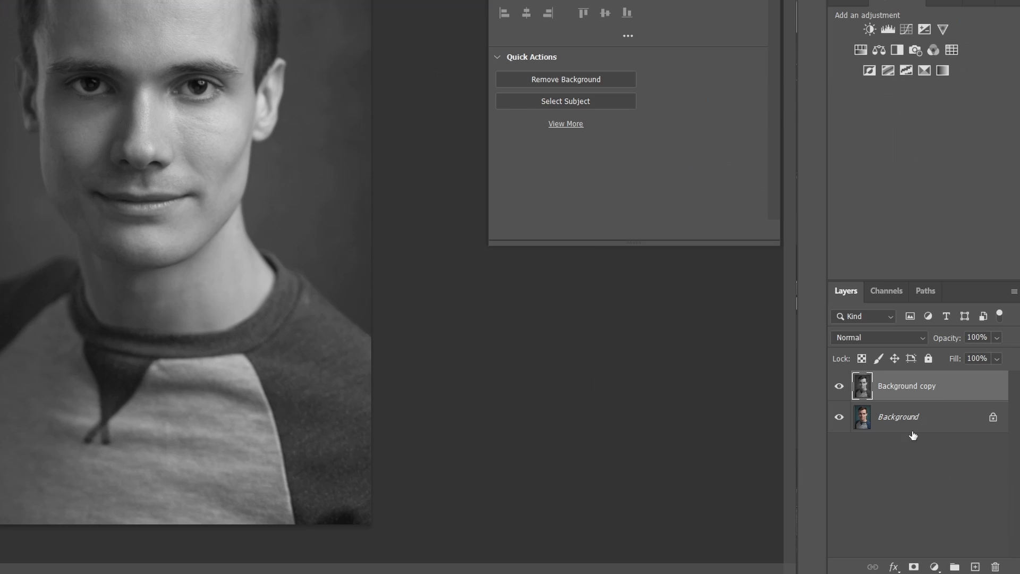
# - Duplicate the colour Background layer again and move the new copy above the desaturated layer
pyautogui.click(949, 452)
pyautogui.rightClick(913, 419)
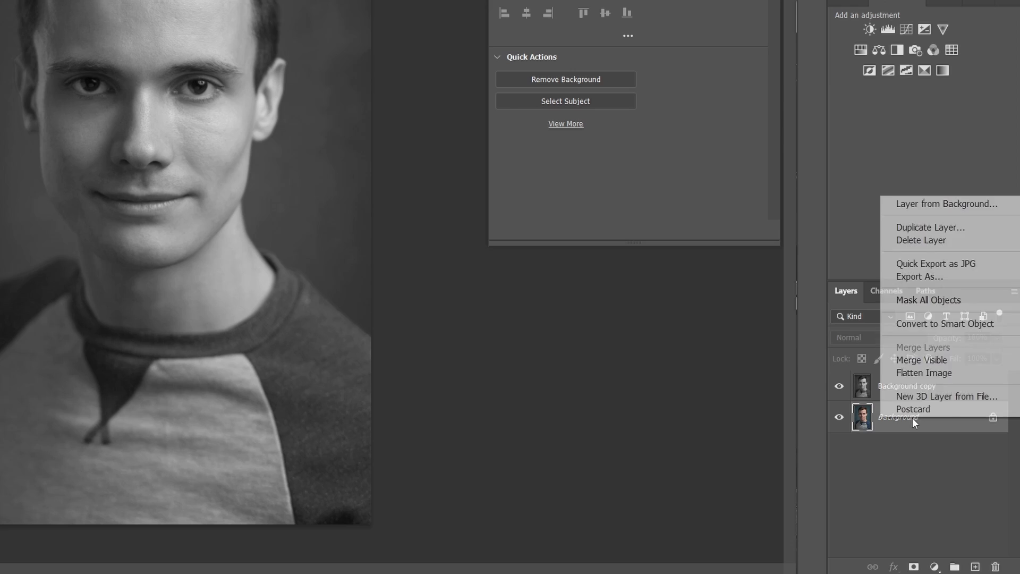
pyautogui.click(918, 227)
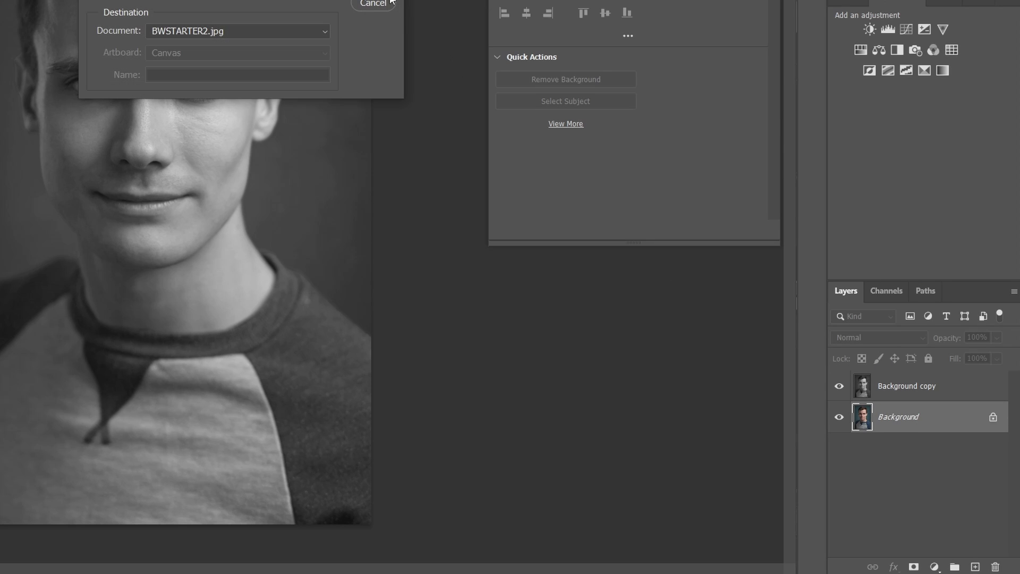
pyautogui.press('Return')
pyautogui.moveTo(929, 417); pyautogui.dragTo(928, 386)
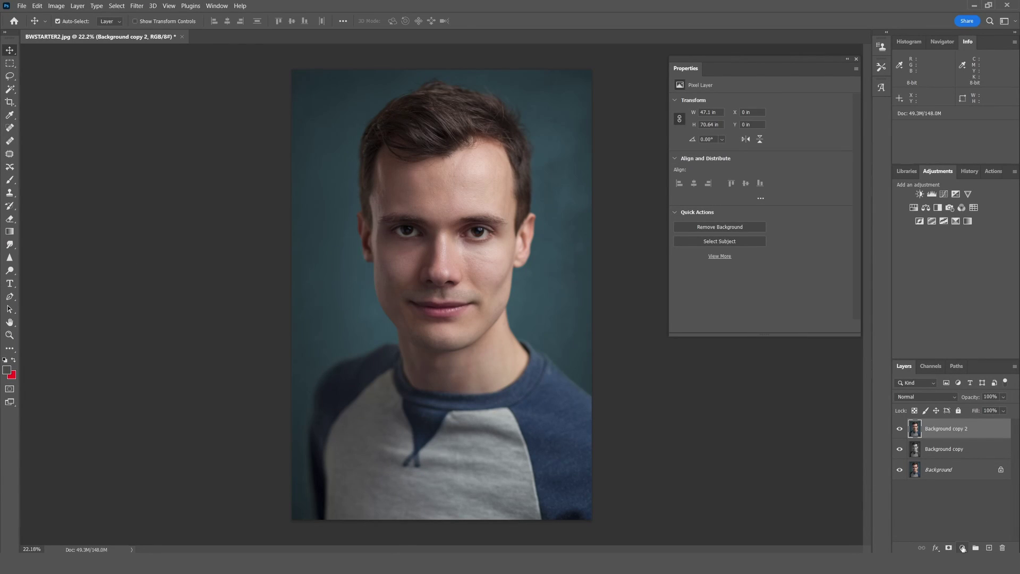
# - Add a Black & White adjustment layer above the top colour copy and compare the portrait with it hidden and shown
pyautogui.click(963, 548)
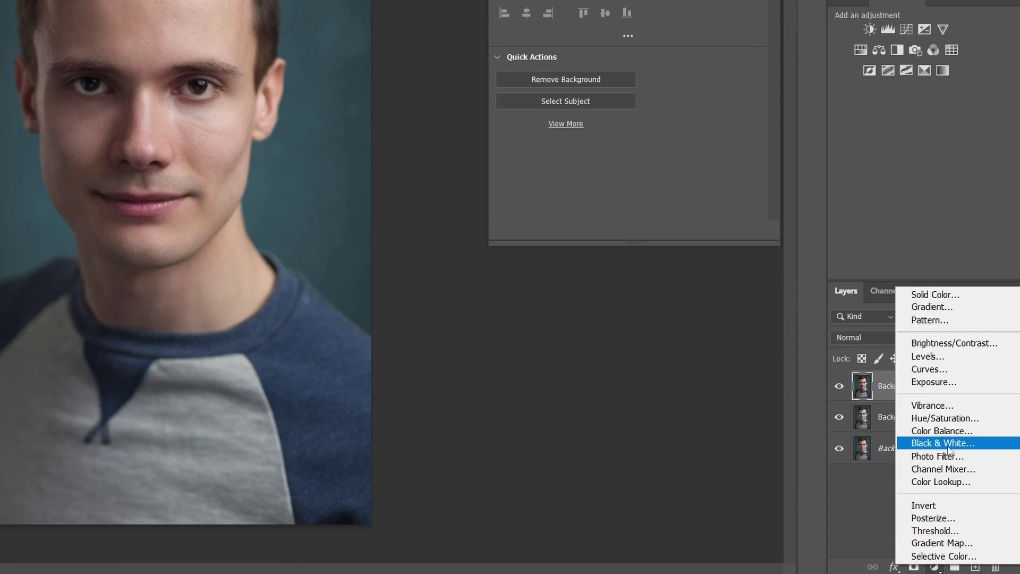
pyautogui.click(948, 443)
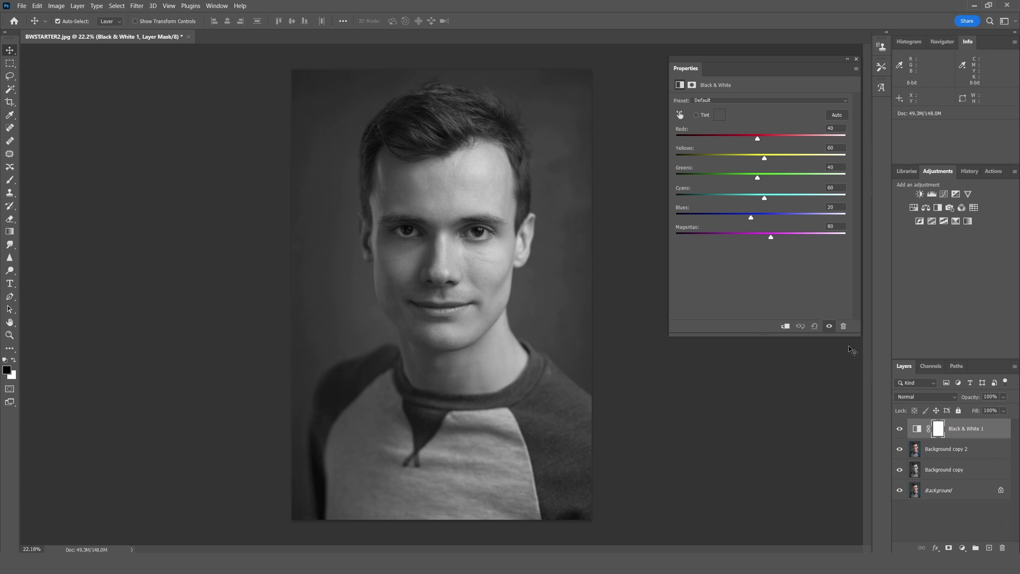
pyautogui.click(900, 430)
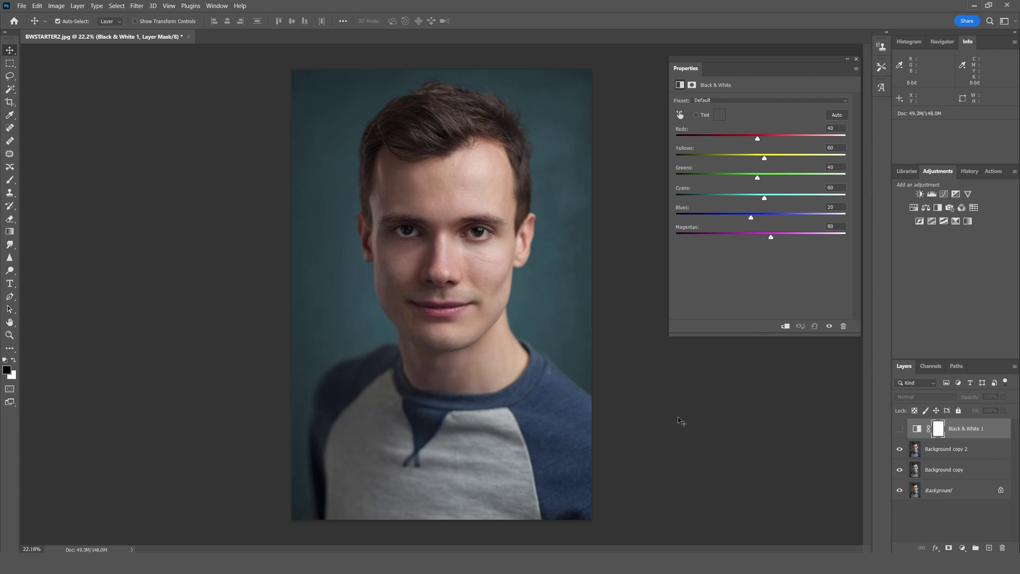
pyautogui.click(906, 429)
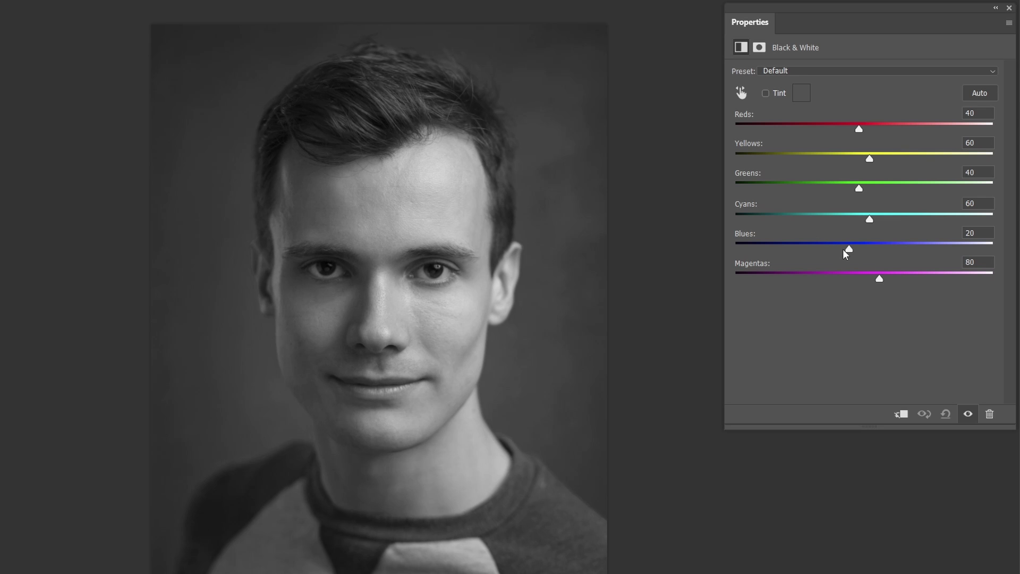
# - In the Black & White adjustment, set Blues to -37, Cyans to 41 and Reds to -16, and raise the Yellows
pyautogui.click(847, 249)
pyautogui.moveTo(847, 249); pyautogui.dragTo(797, 252)
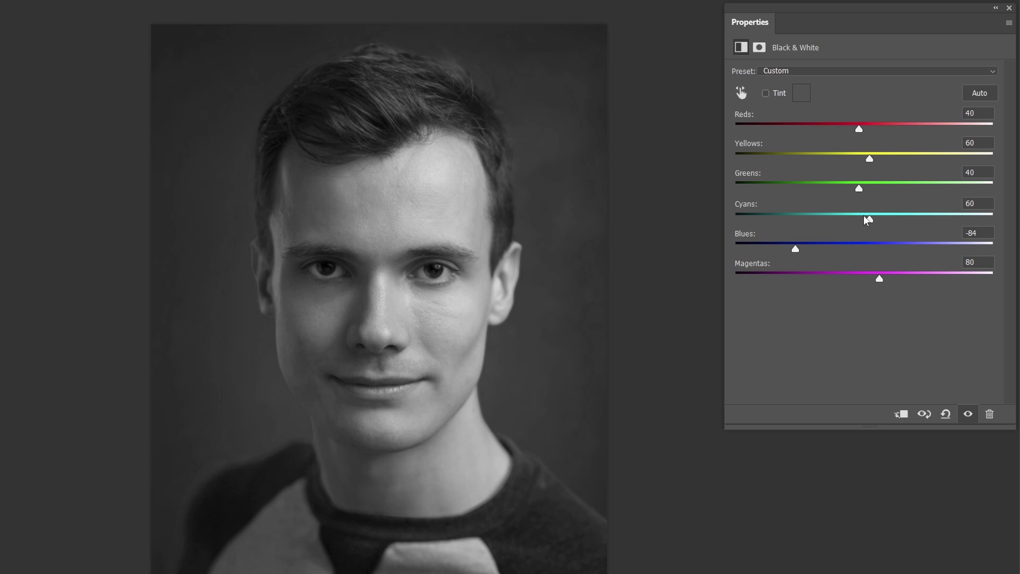
pyautogui.moveTo(869, 220); pyautogui.dragTo(866, 218)
pyautogui.moveTo(795, 248); pyautogui.dragTo(810, 250)
pyautogui.moveTo(865, 221); pyautogui.dragTo(860, 221)
pyautogui.moveTo(809, 246); pyautogui.dragTo(820, 246)
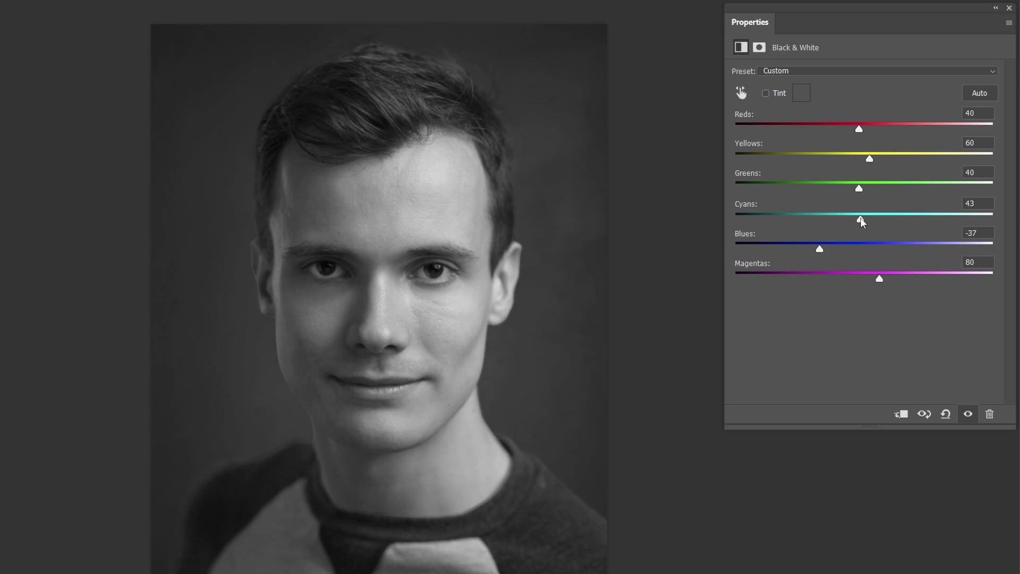
pyautogui.moveTo(861, 220); pyautogui.dragTo(853, 219)
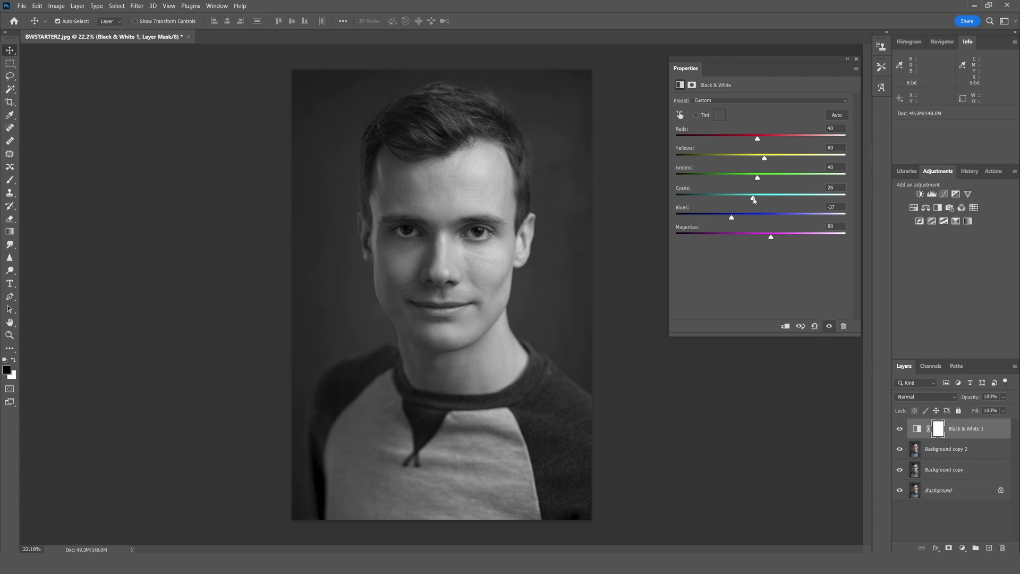
pyautogui.moveTo(754, 200); pyautogui.dragTo(760, 201)
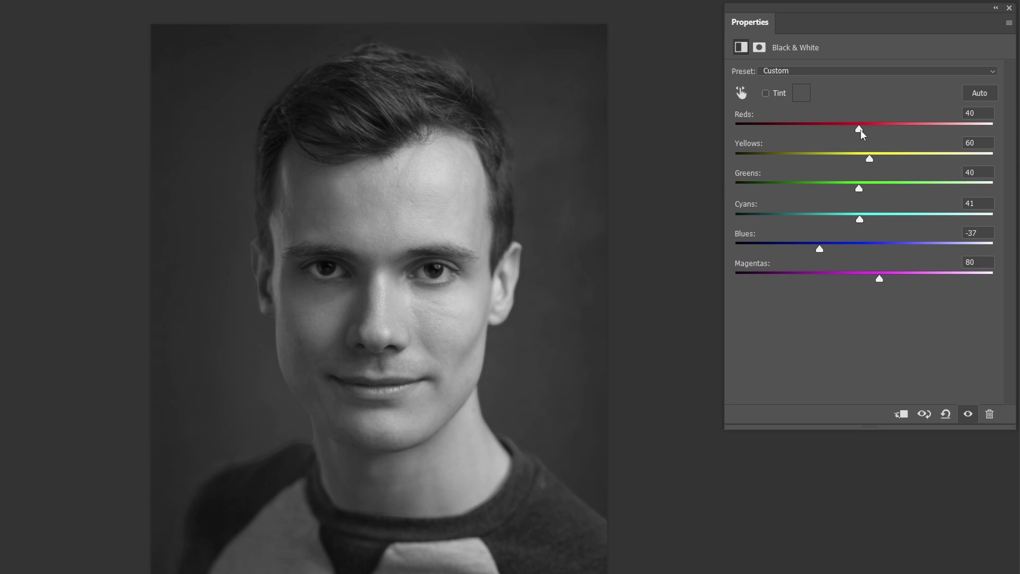
pyautogui.moveTo(861, 130); pyautogui.dragTo(832, 129)
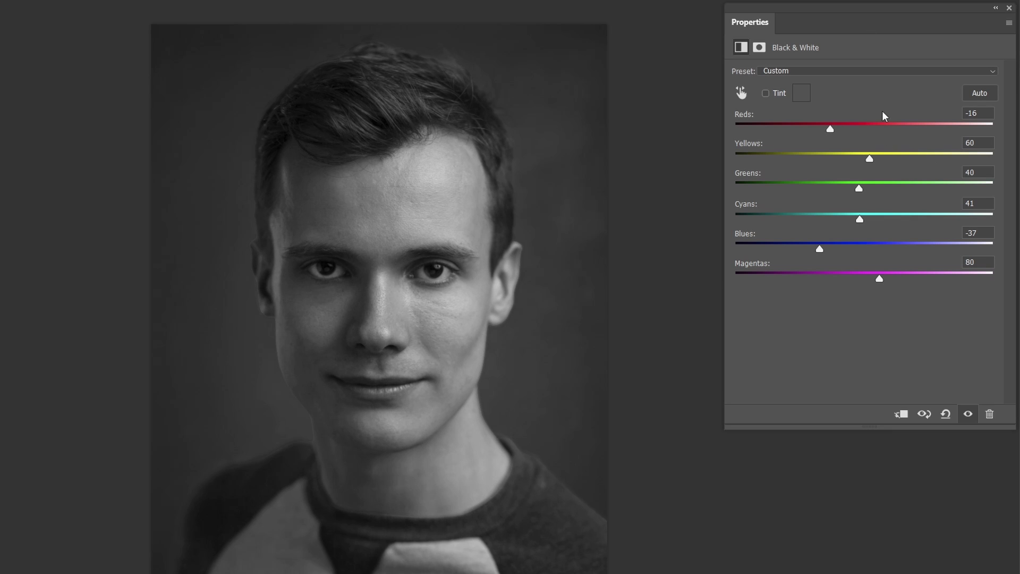
pyautogui.moveTo(868, 158); pyautogui.dragTo(894, 157)
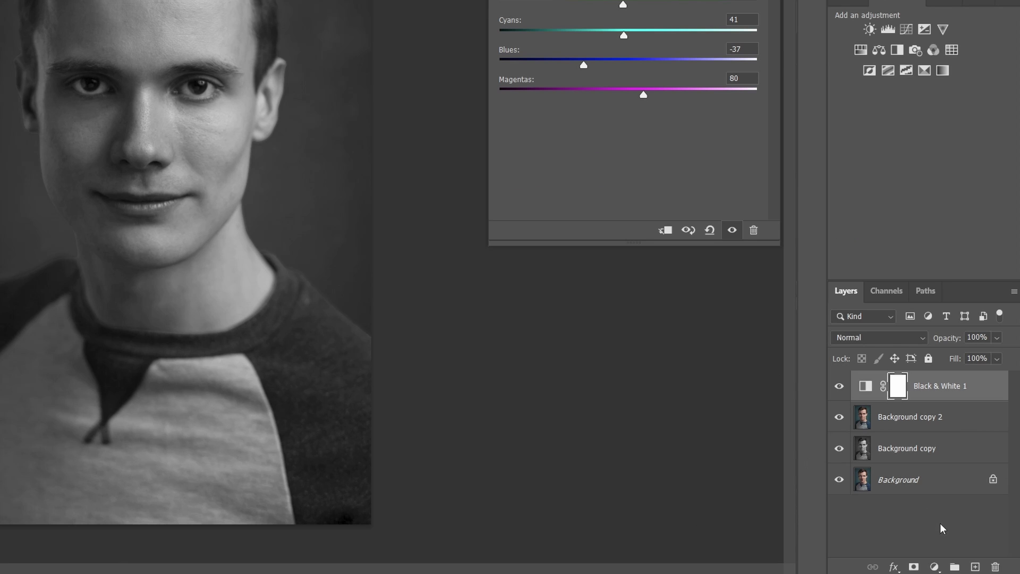
# - Add a Gradient Map adjustment layer, preview coloured presets, and apply the black-to-white Foreground to Background preset
pyautogui.click(935, 567)
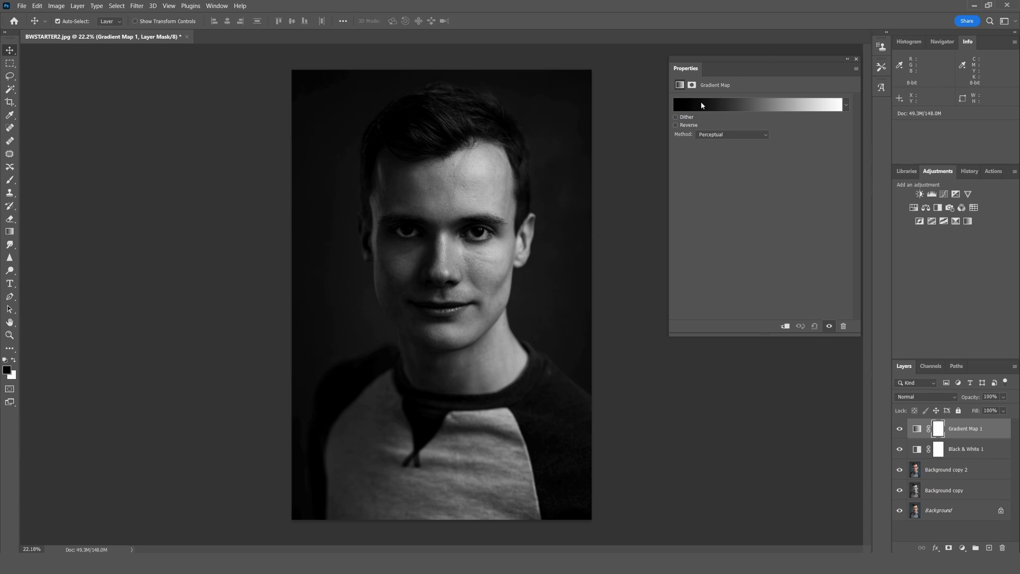
pyautogui.click(753, 101)
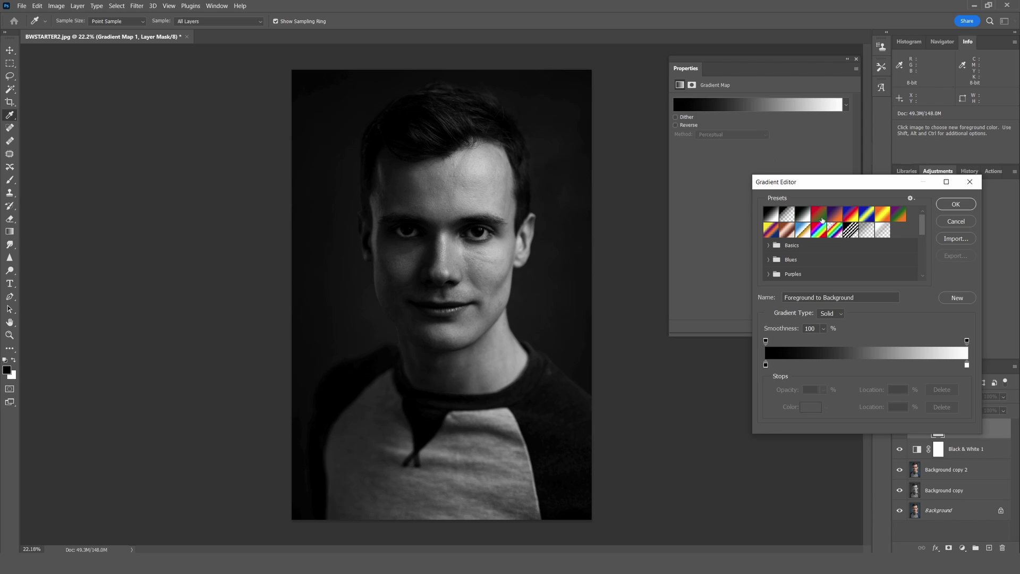
pyautogui.click(821, 218)
pyautogui.click(836, 216)
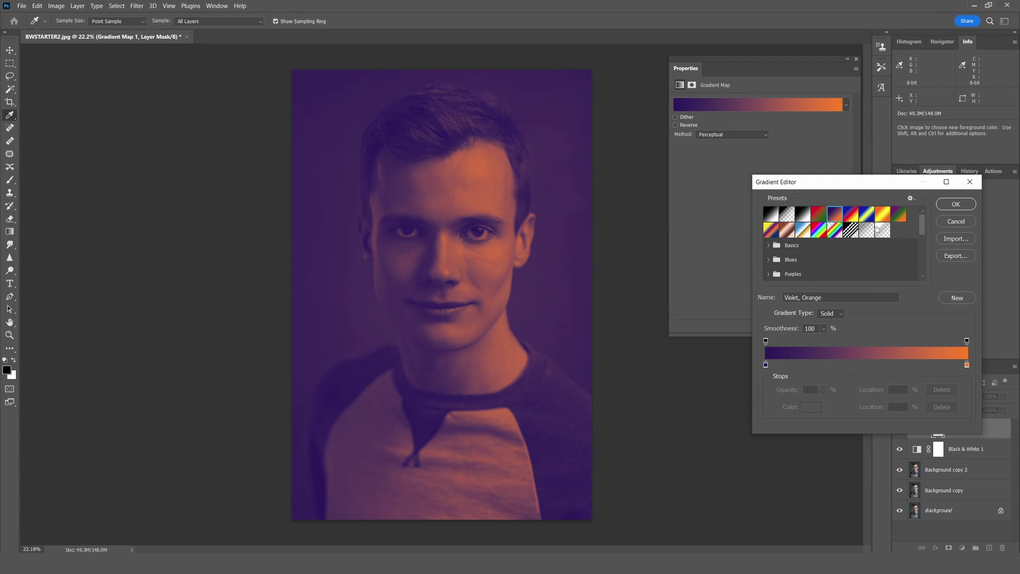
pyautogui.click(771, 217)
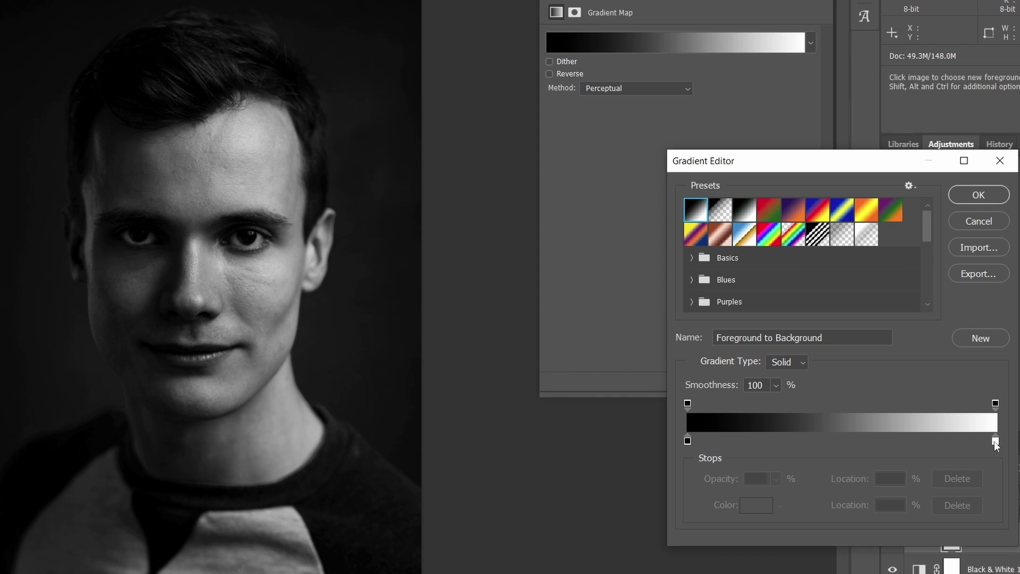
# - Move the gradient's white stop to 93% and its midpoint to 44%, then accept the edited gradient
pyautogui.click(967, 366)
pyautogui.moveTo(996, 445); pyautogui.dragTo(971, 441)
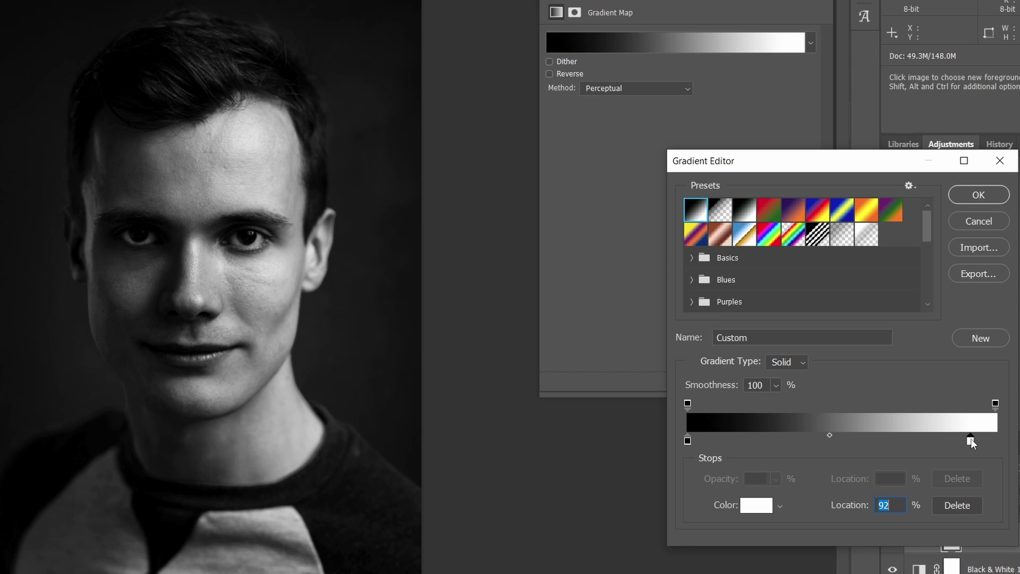
pyautogui.moveTo(971, 438); pyautogui.dragTo(977, 442)
pyautogui.click(831, 440)
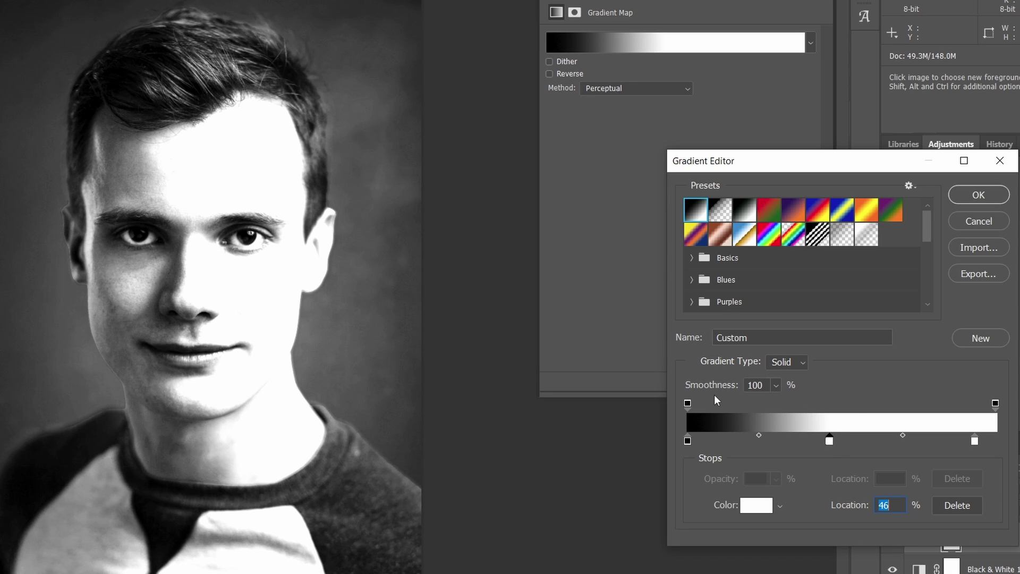
pyautogui.press('Delete')
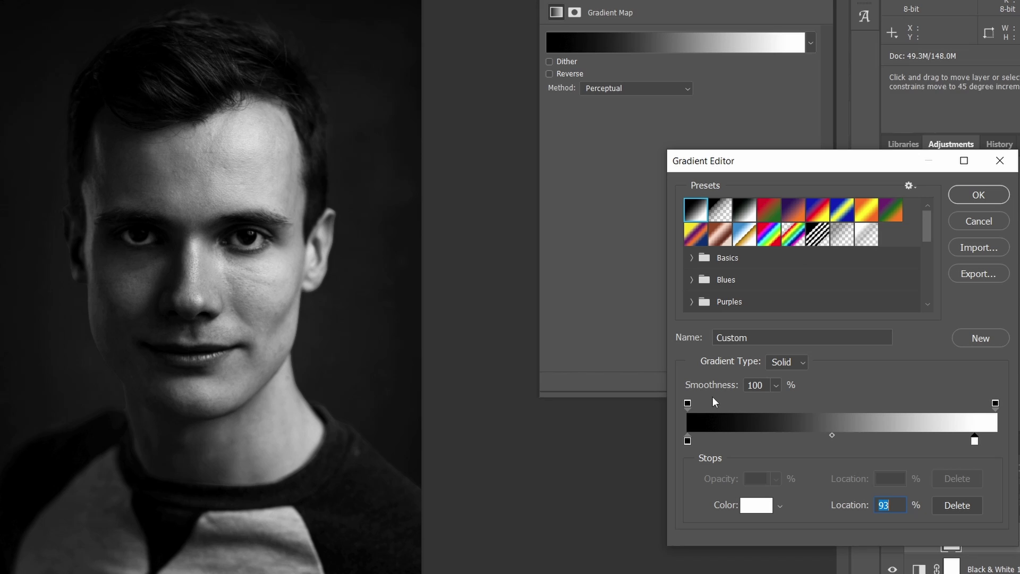
pyautogui.click(831, 437)
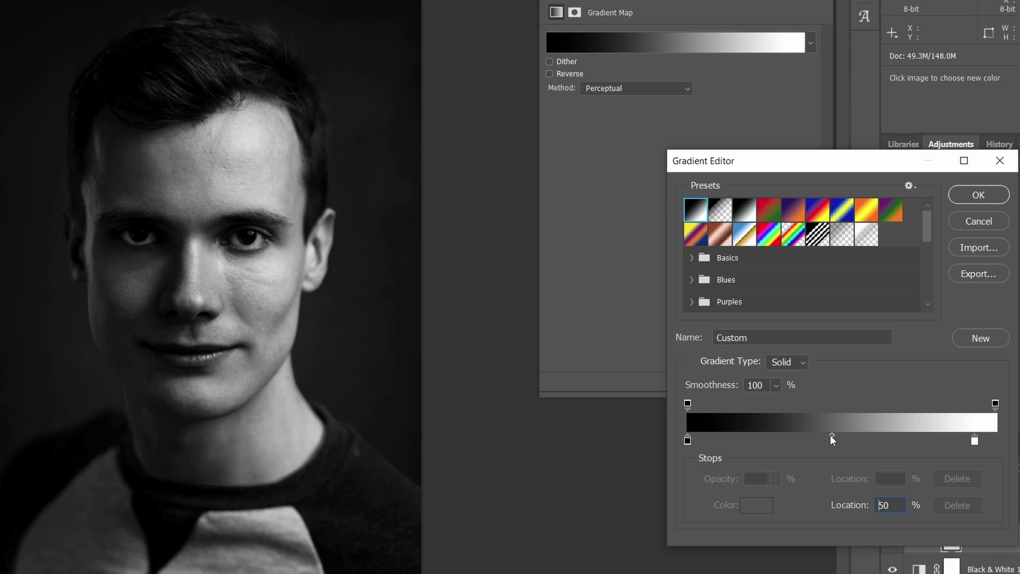
pyautogui.moveTo(831, 435); pyautogui.dragTo(818, 435)
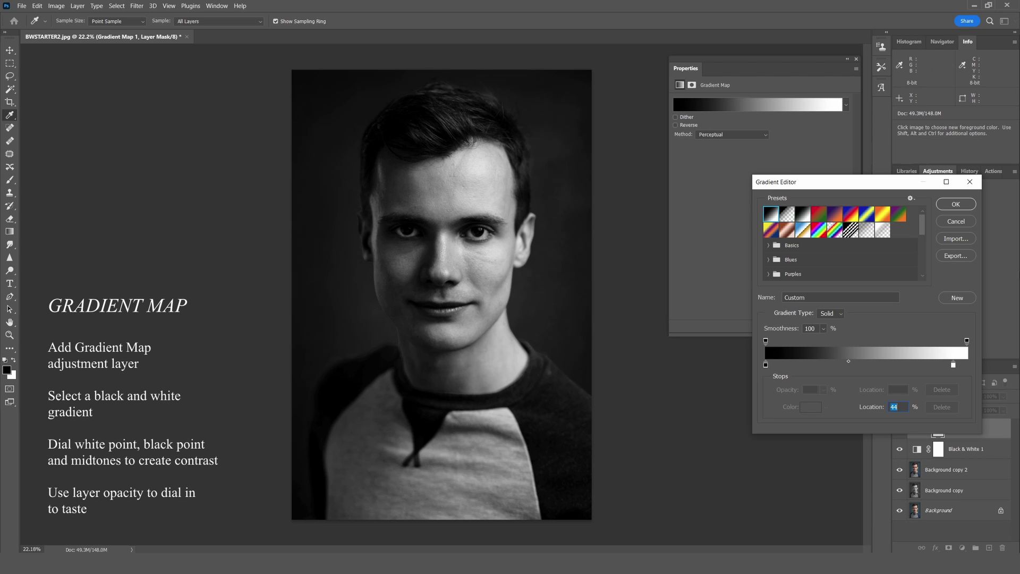
pyautogui.click(965, 206)
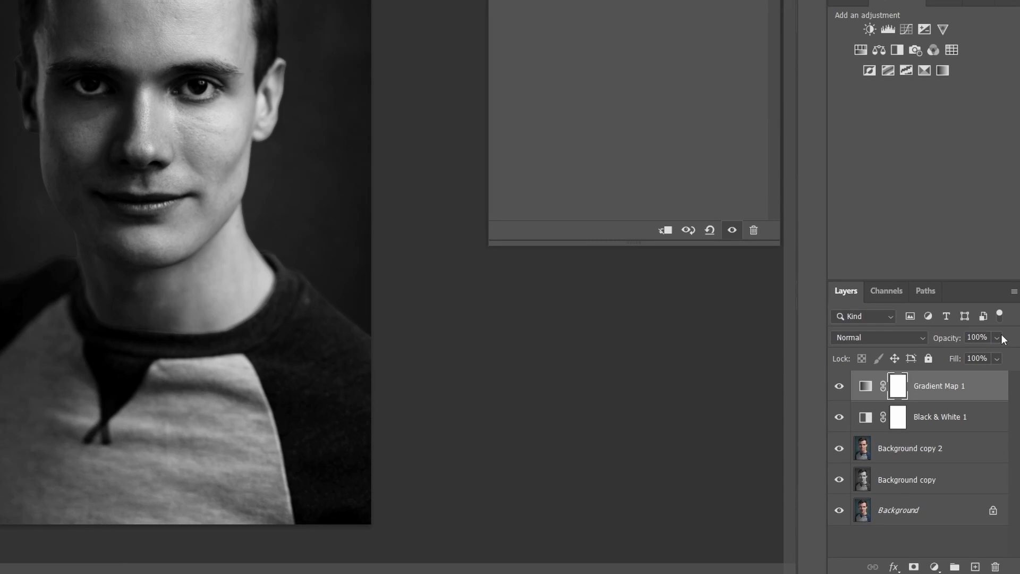
# - Lower the Gradient Map layer's opacity to 48%
pyautogui.click(997, 338)
pyautogui.moveTo(1011, 355); pyautogui.dragTo(913, 351)
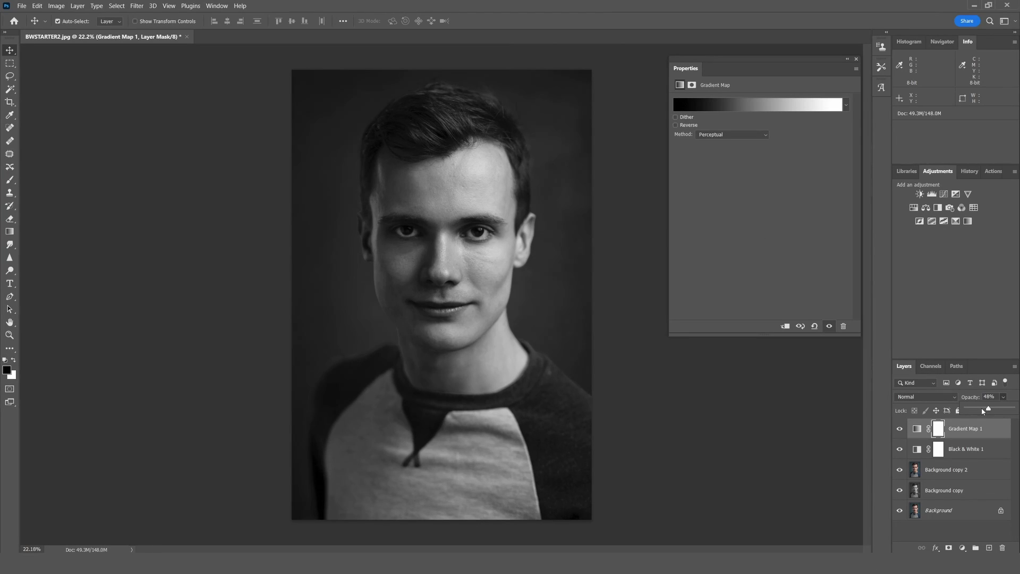
pyautogui.click(992, 430)
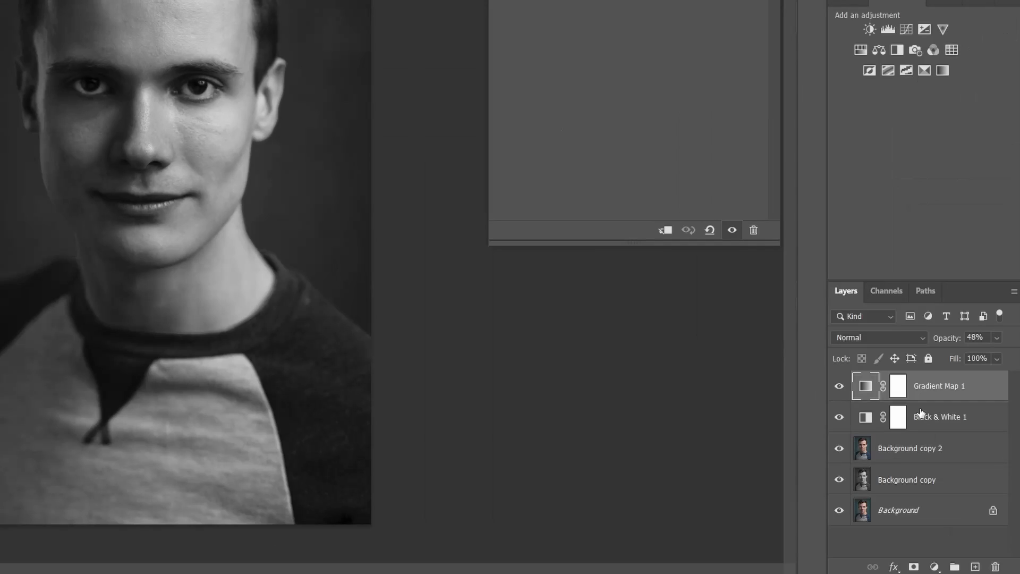
# - Add a Curves adjustment layer with curve points at input 189, output 196 and input 68, output 72
pyautogui.click(963, 547)
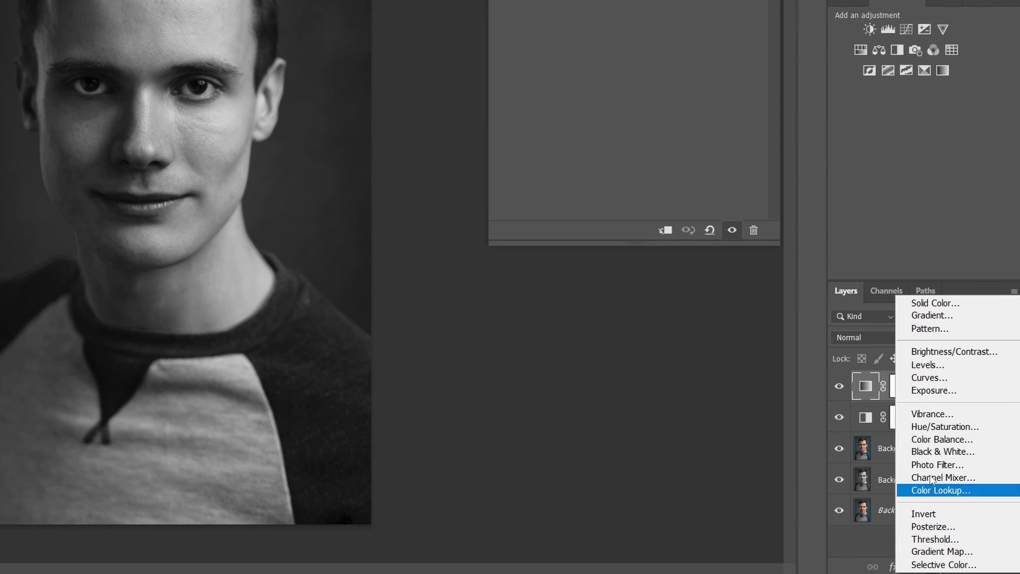
pyautogui.click(930, 377)
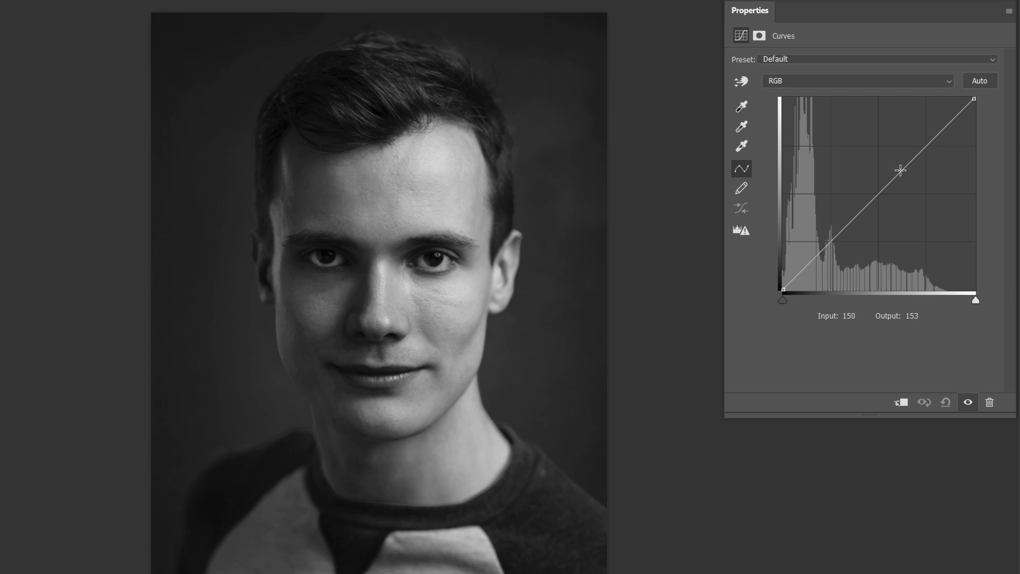
pyautogui.click(928, 143)
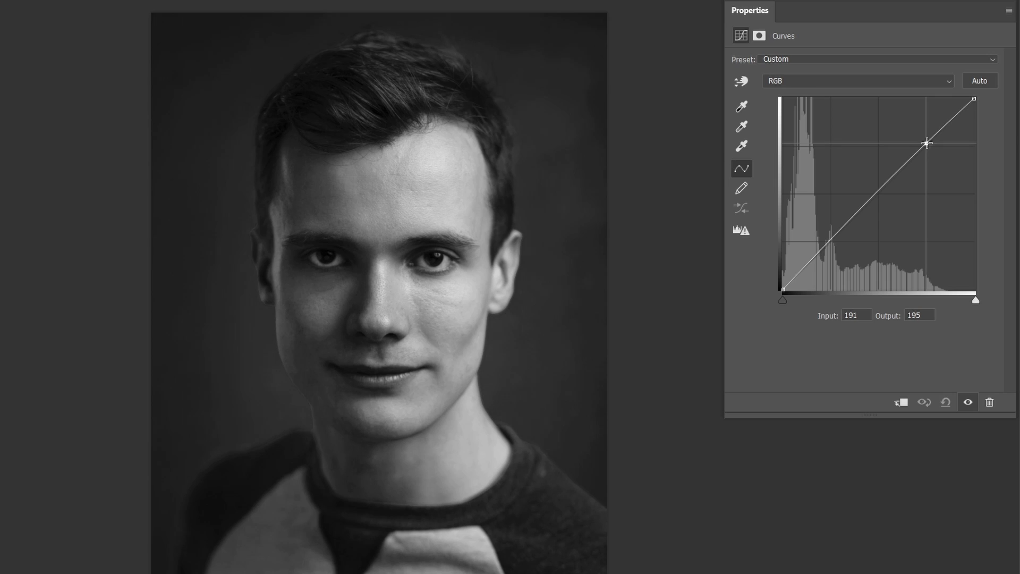
pyautogui.moveTo(927, 143); pyautogui.dragTo(926, 142)
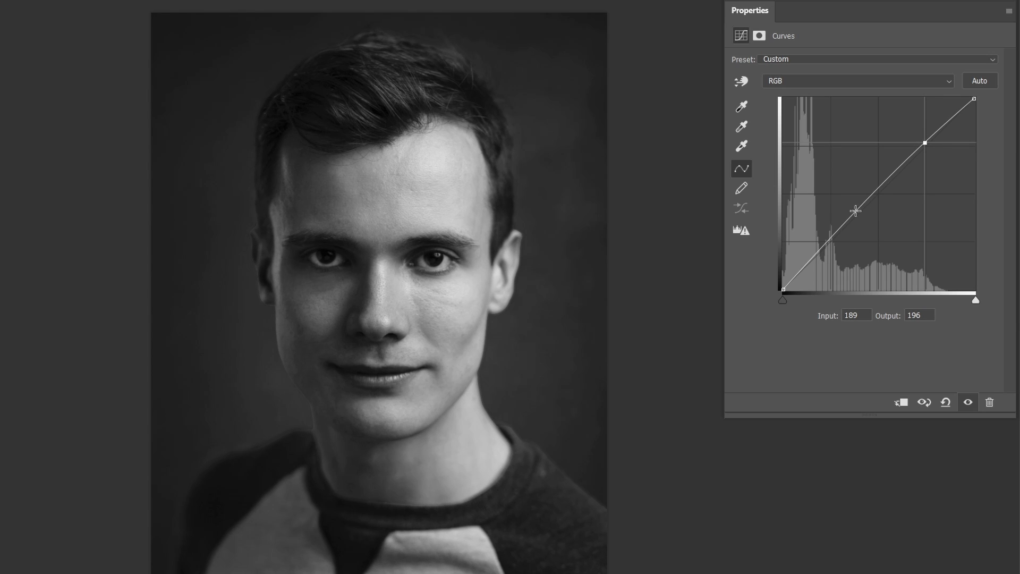
pyautogui.click(835, 235)
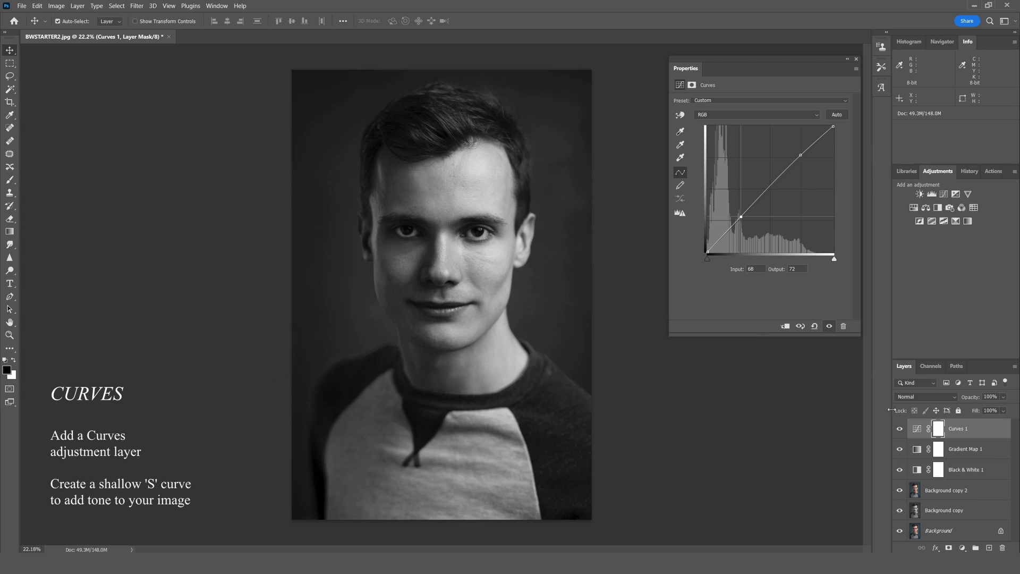
# - Add a Levels adjustment layer above the Curves layer and set its white input level to 236
pyautogui.click(900, 430)
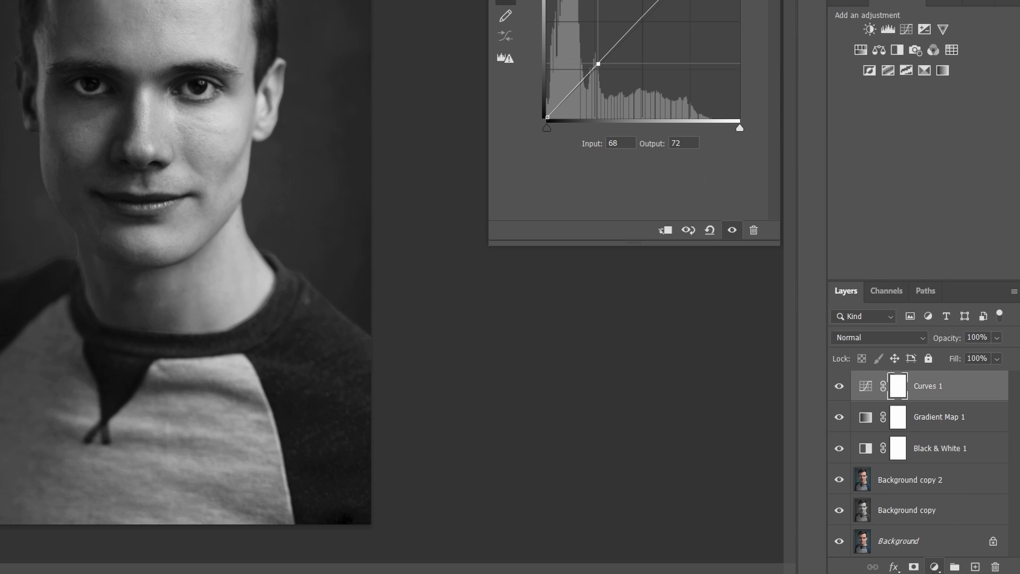
pyautogui.click(935, 566)
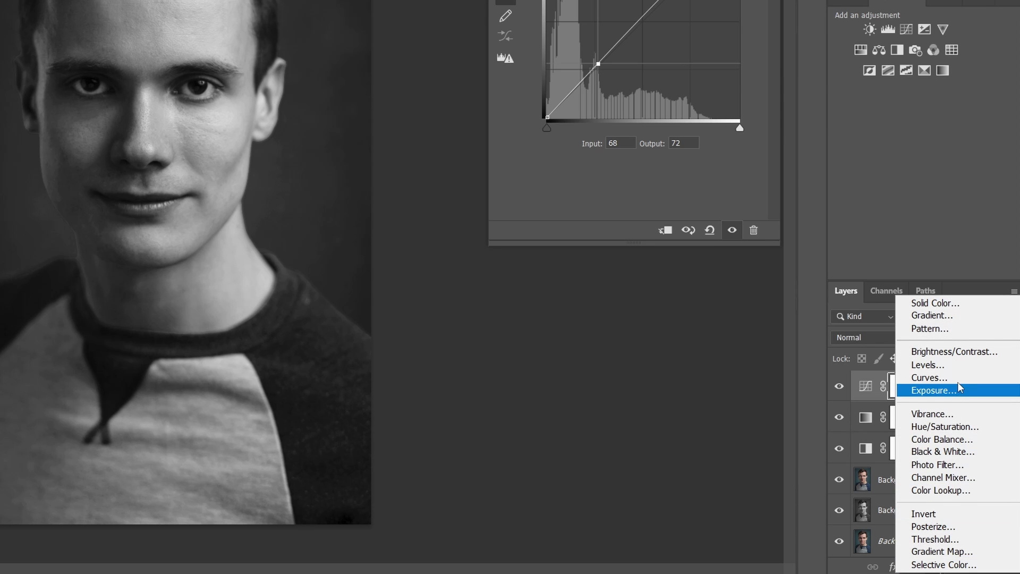
pyautogui.click(936, 365)
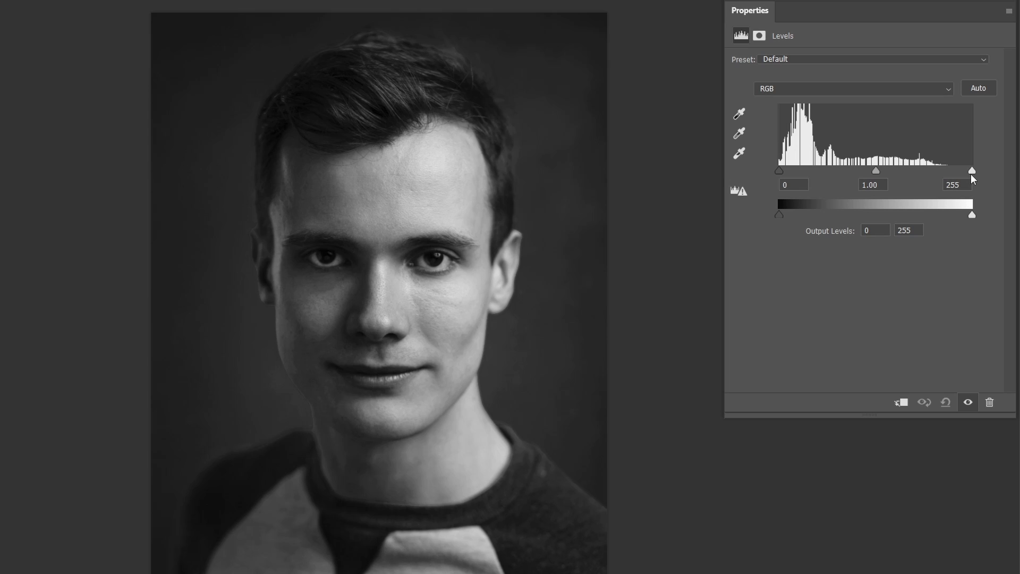
pyautogui.moveTo(972, 170)
pyautogui.mouseDown()
pyautogui.moveTo(877, 171)
pyautogui.moveTo(988, 178)
pyautogui.moveTo(947, 169)
pyautogui.moveTo(956, 170)
pyautogui.mouseUp()
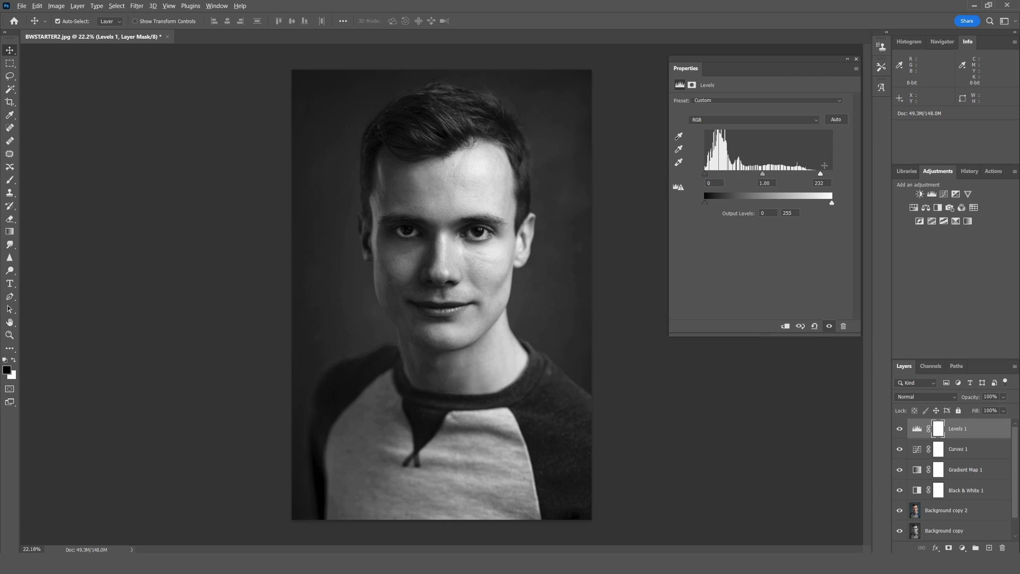
pyautogui.moveTo(821, 174); pyautogui.dragTo(824, 174)
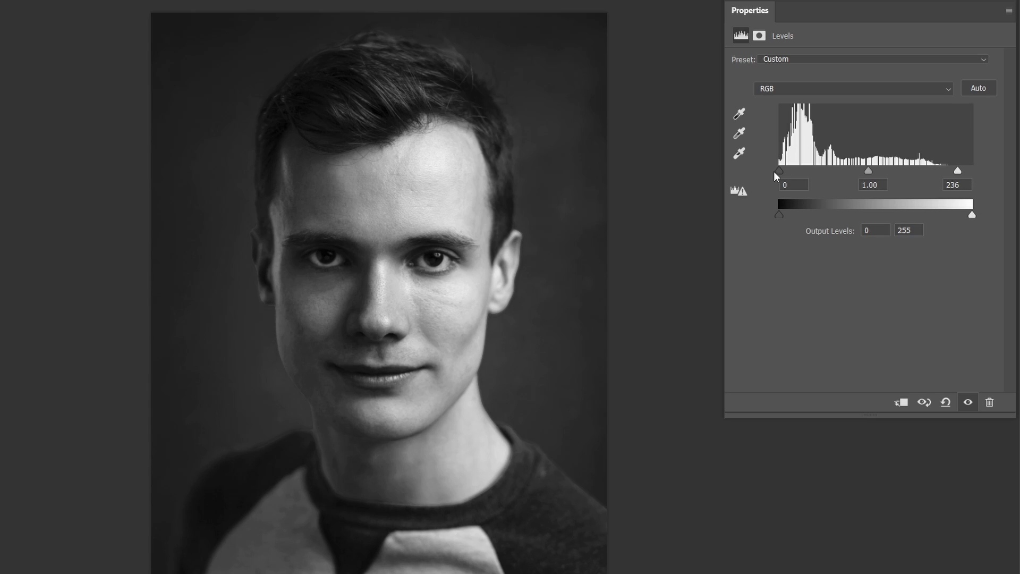
# - Set the Levels layer's black input level to 2 and its midtones to 1.04
pyautogui.moveTo(780, 175); pyautogui.dragTo(774, 173)
pyautogui.click(796, 188)
pyautogui.write('2')
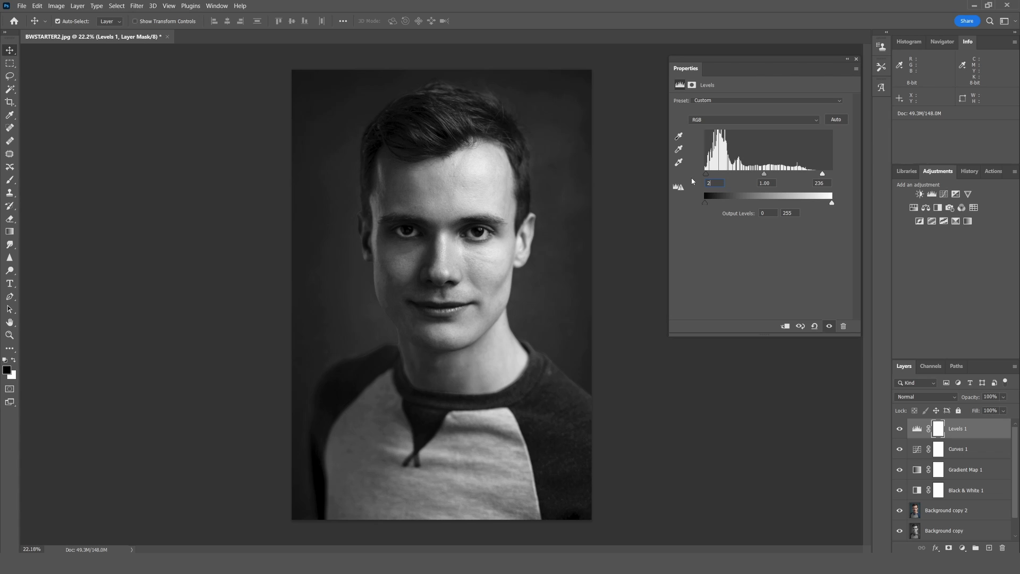
pyautogui.press('Return')
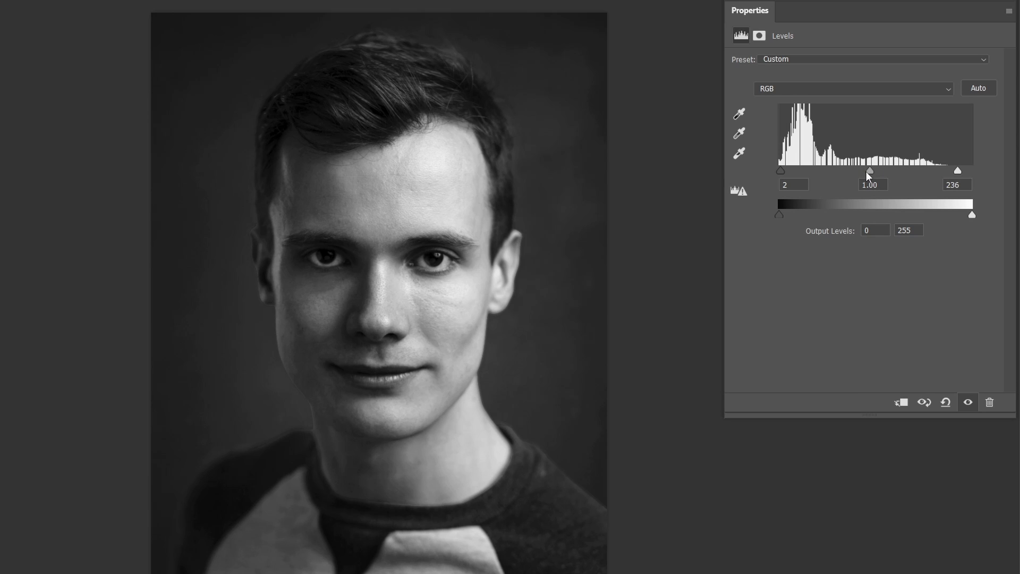
pyautogui.moveTo(867, 173); pyautogui.dragTo(871, 173)
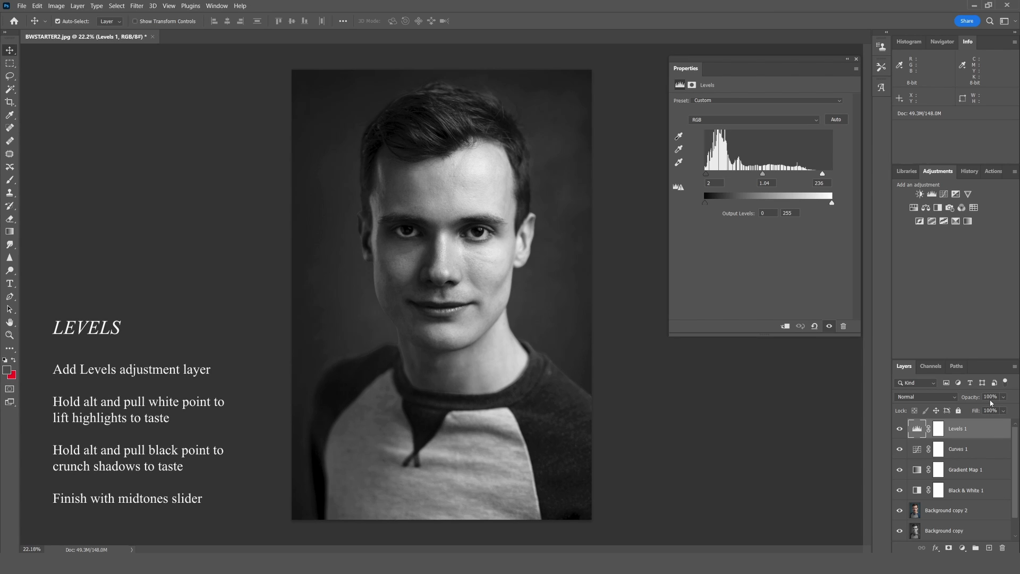
# - Stamp all visible layers into a new top layer and hide the four adjustment layers and Background copy 2 beneath it
pyautogui.press('ctrl')
pyautogui.hotkey('ctrl', 'alt', 'shift', 'e')
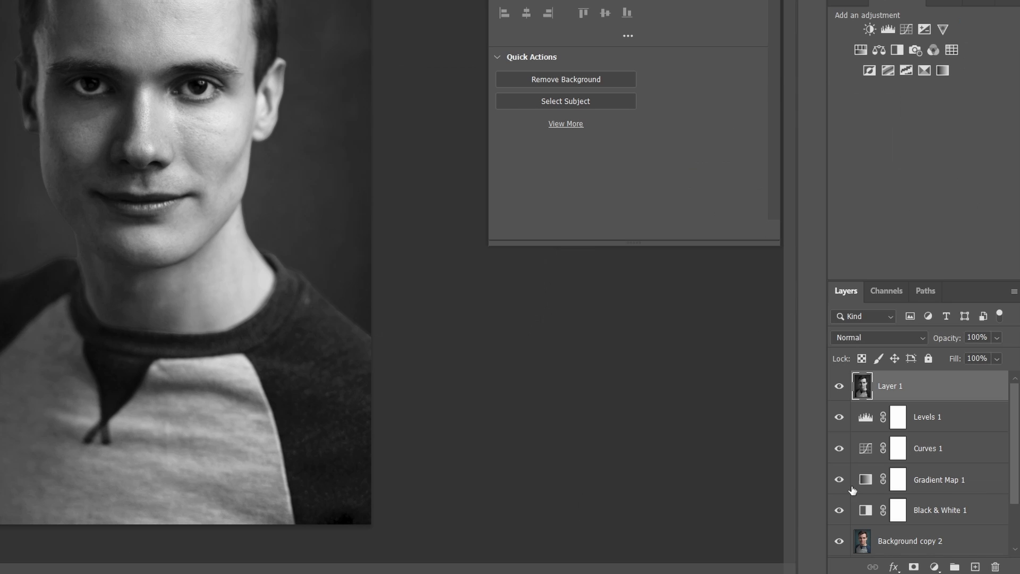
pyautogui.moveTo(839, 417); pyautogui.dragTo(840, 481)
pyautogui.scroll(-2, 848, 480)
pyautogui.scroll(2, 848, 484)
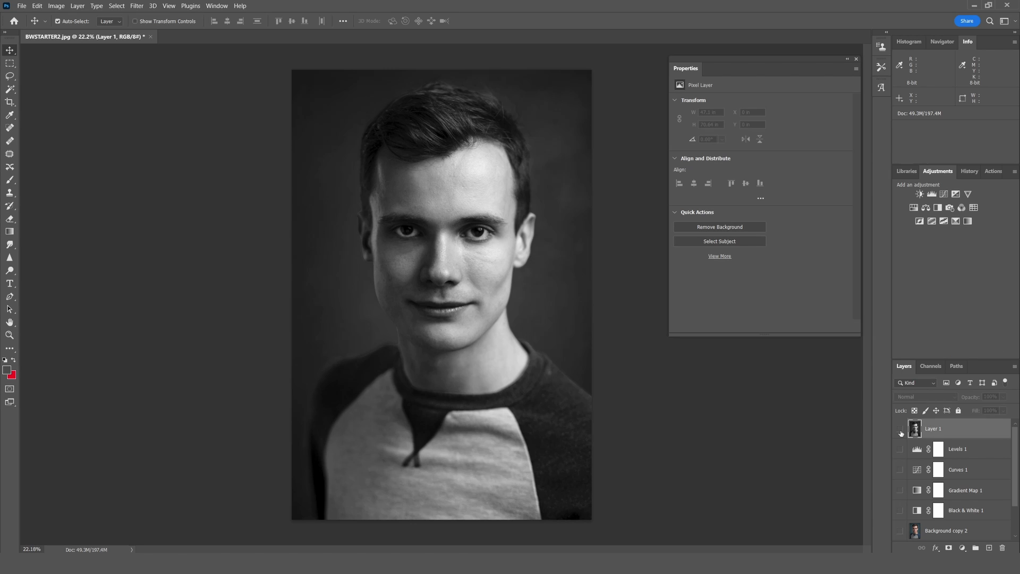
# - Hide and reshow the merged top layer to compare the finished conversion with the desaturated Background copy
pyautogui.click(901, 430)
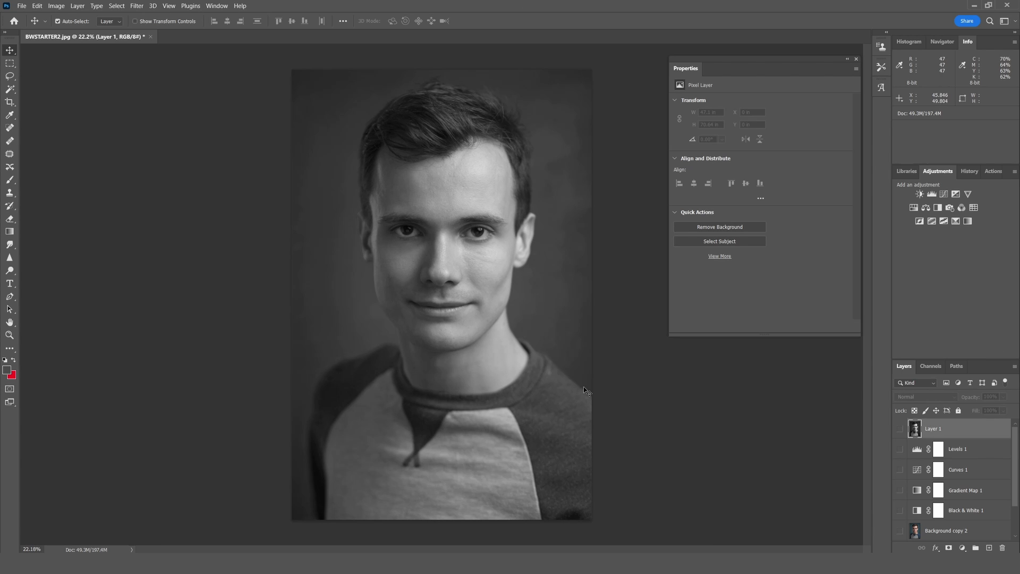
pyautogui.scroll(-2, 935, 478)
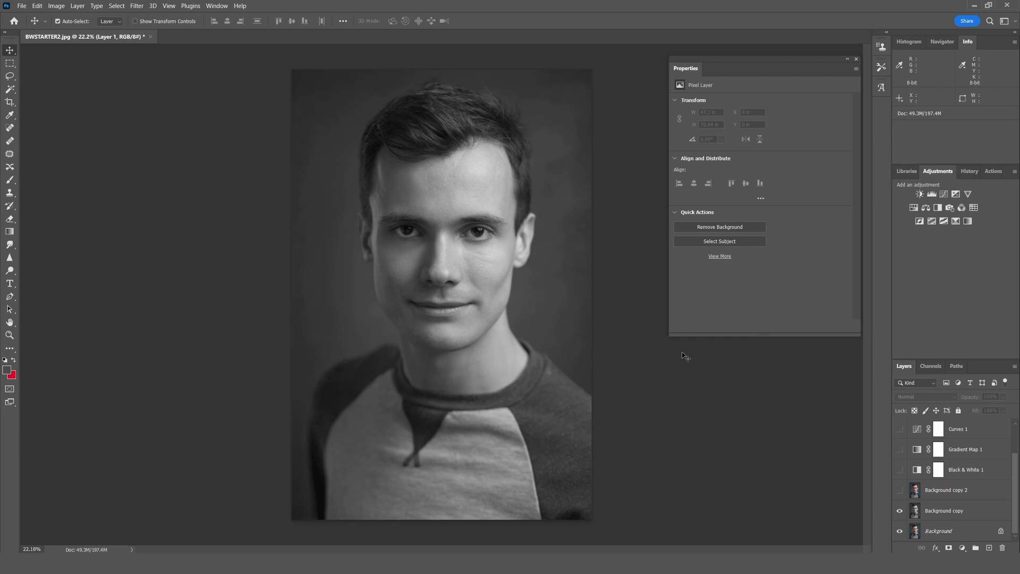
pyautogui.scroll(2, 944, 465)
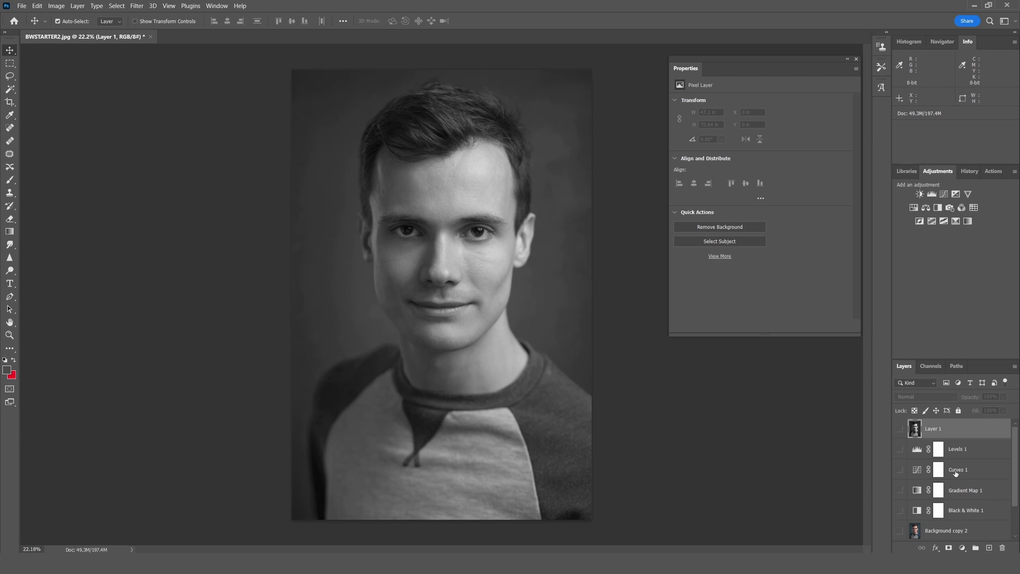
pyautogui.click(900, 430)
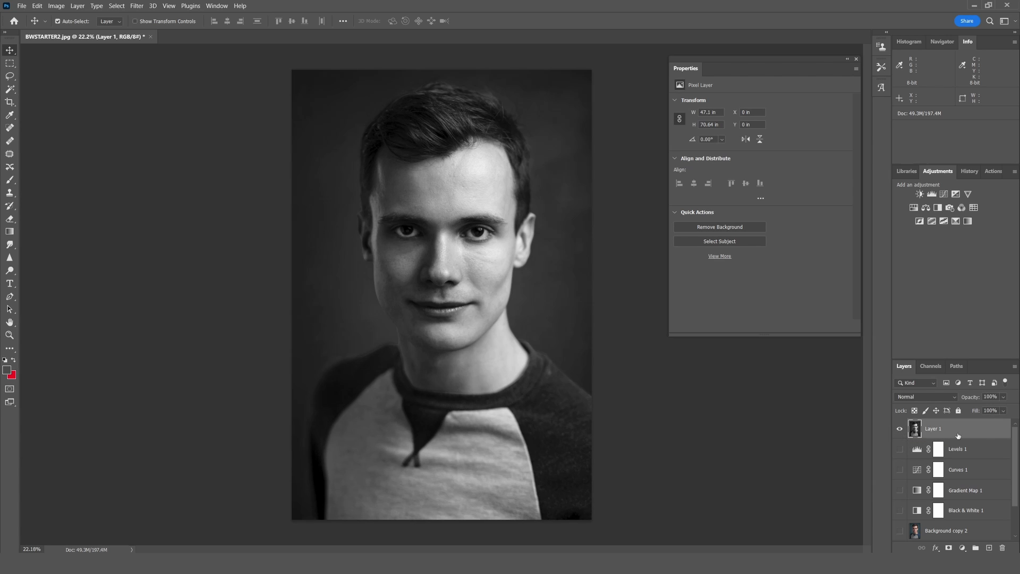